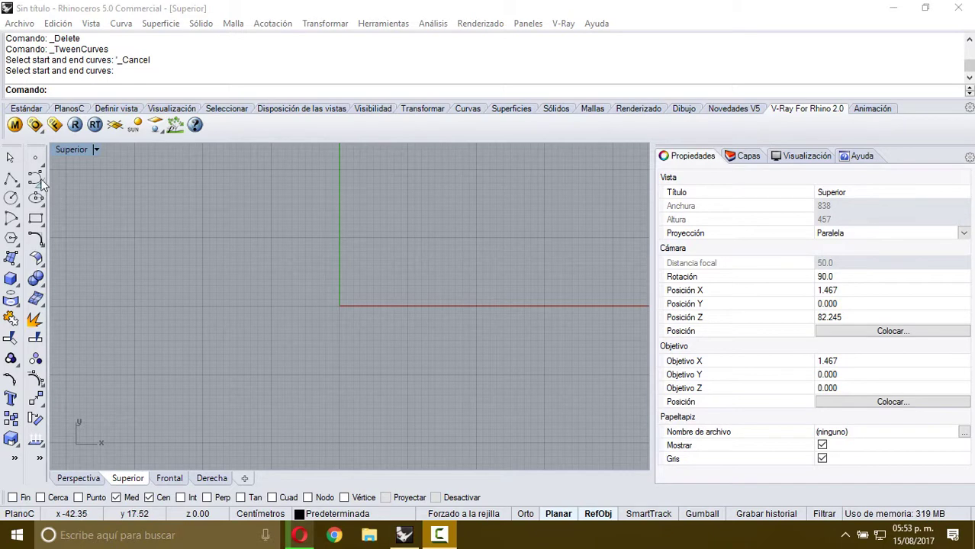
# Draw an open S-shaped control-point curve rising across the Y axis, with its six points placed freehand
pyautogui.click(184, 329)
pyautogui.click(175, 268)
pyautogui.click(251, 250)
pyautogui.click(313, 253)
pyautogui.click(362, 234)
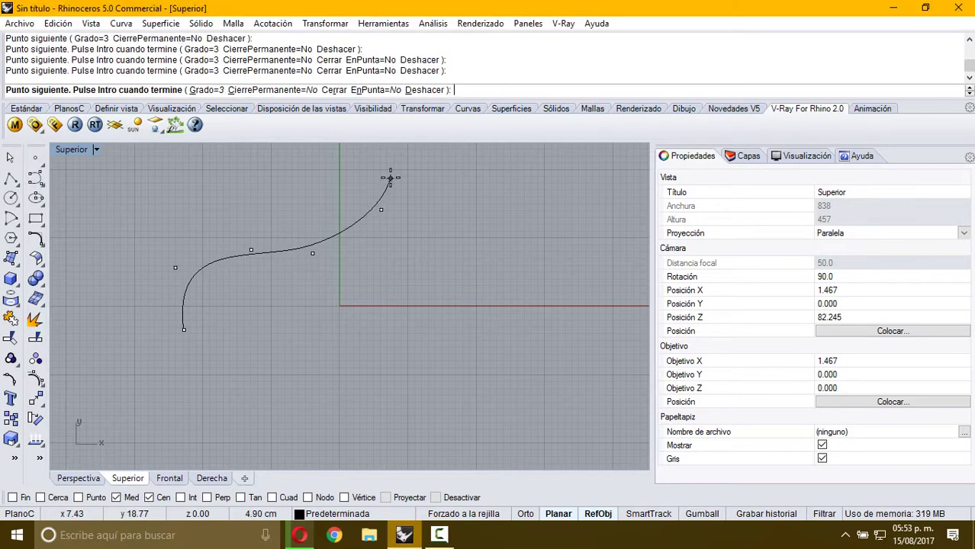
pyautogui.click(390, 176)
pyautogui.press('Return')
# Draw a circle to the right of the S-shaped curve, centred just above the X axis
pyautogui.click(10, 198)
pyautogui.click(544, 270)
pyautogui.click(582, 244)
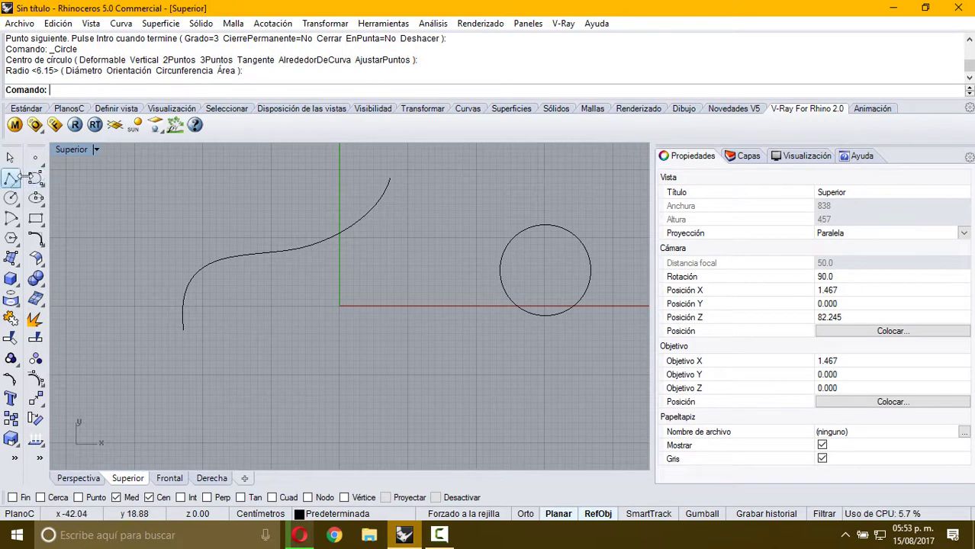
# Draw a second, nearly straight control-point curve with four points, running diagonally below the S-shaped curve
pyautogui.click(35, 177)
pyautogui.click(222, 367)
pyautogui.click(275, 335)
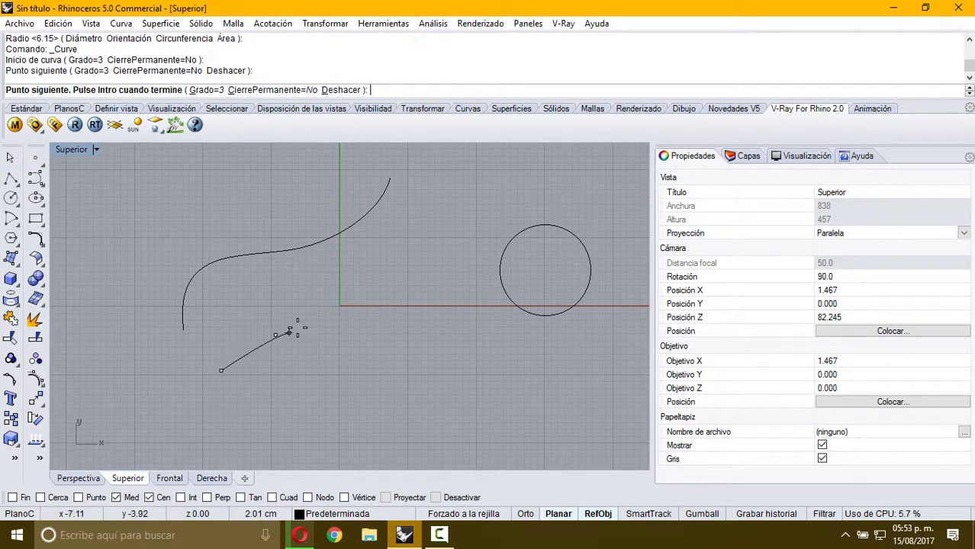
pyautogui.click(375, 275)
pyautogui.click(441, 228)
pyautogui.rightClick(440, 228)
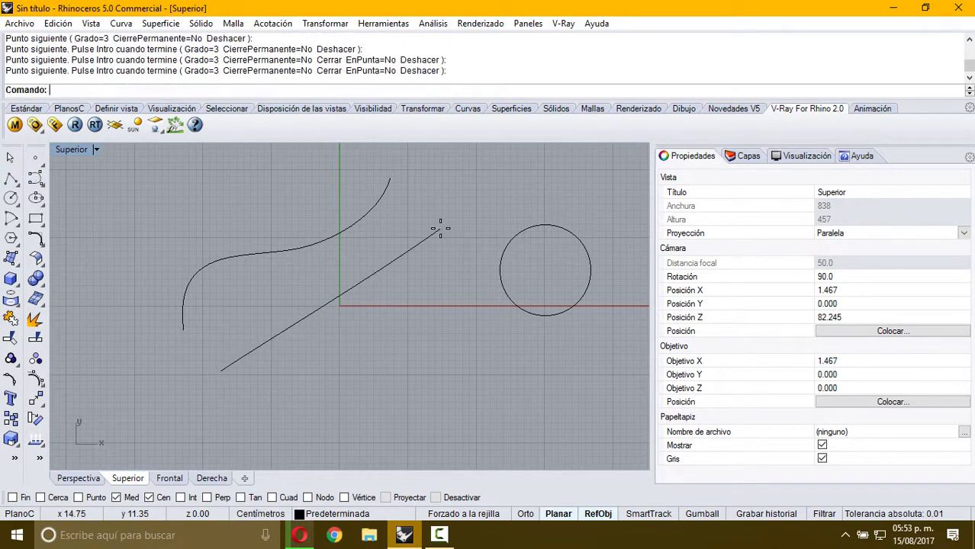
# Draw an inscribed five-sided polygon around the circle, sharing the circle's centre
pyautogui.click(11, 239)
pyautogui.click(576, 296)
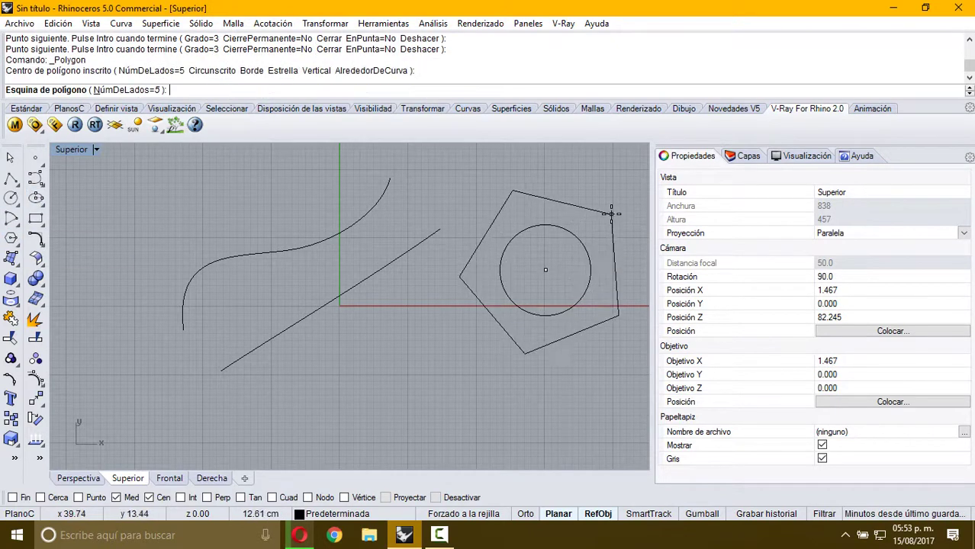
pyautogui.click(611, 225)
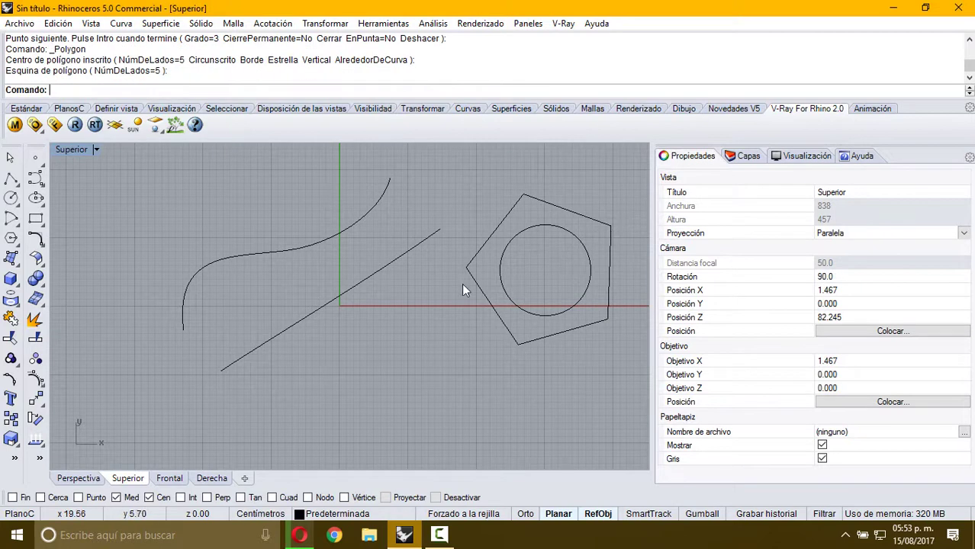
# Start TweenCurves with the S-shaped curve as the start curve and the diagonal curve as the end curve
pyautogui.click(38, 181)
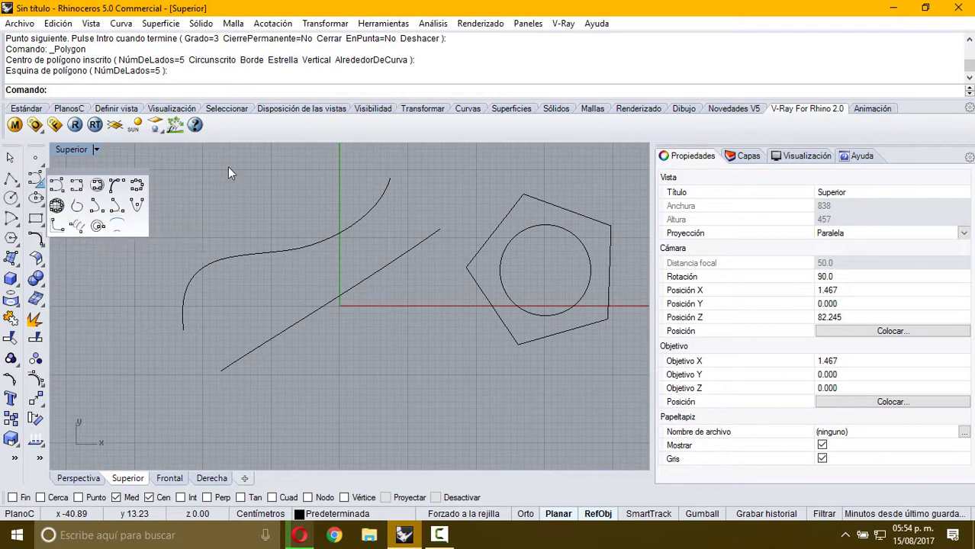
pyautogui.click(30, 89)
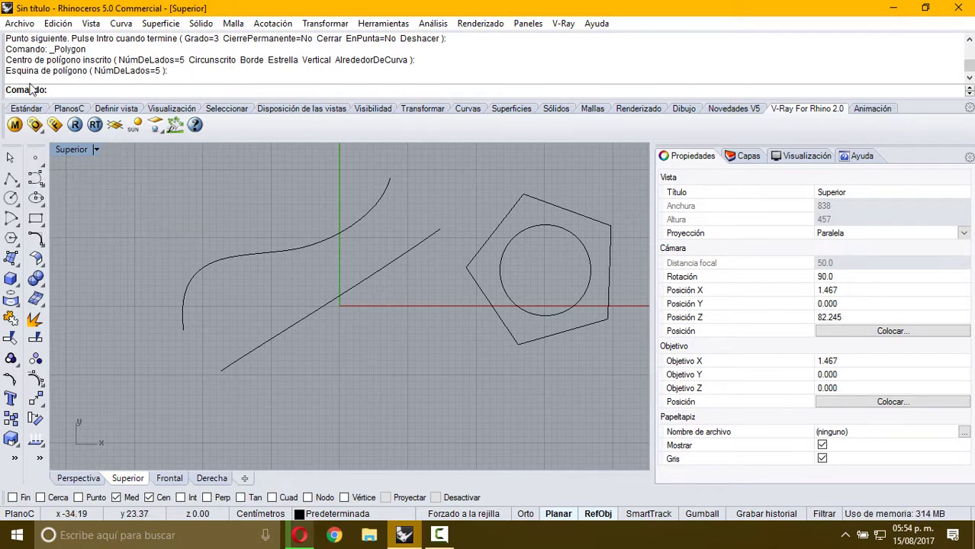
pyautogui.write('_TweenCurves')
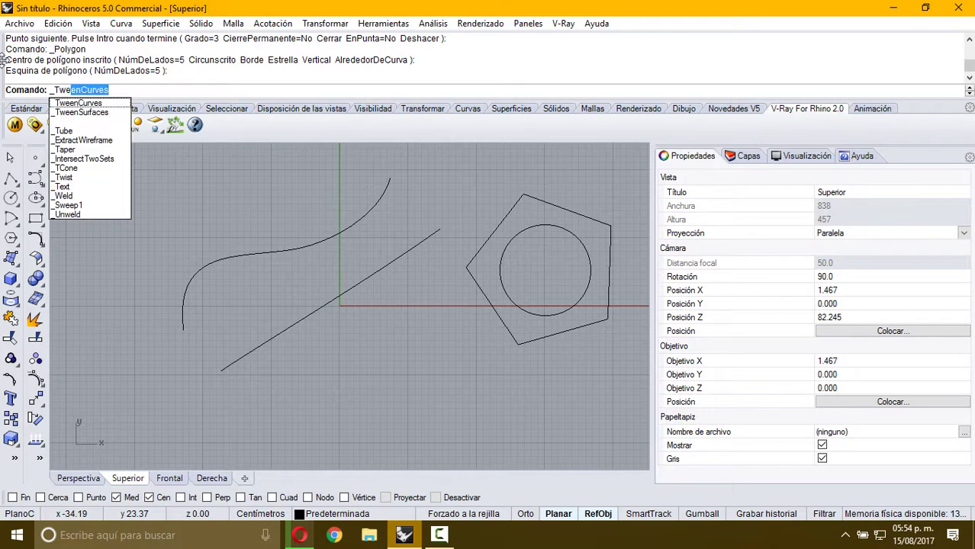
pyautogui.click(90, 104)
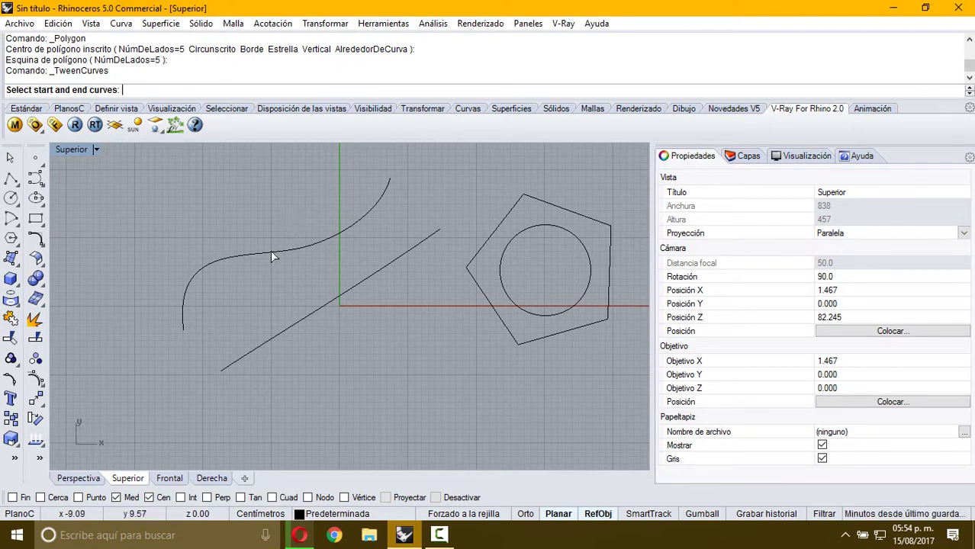
pyautogui.click(216, 263)
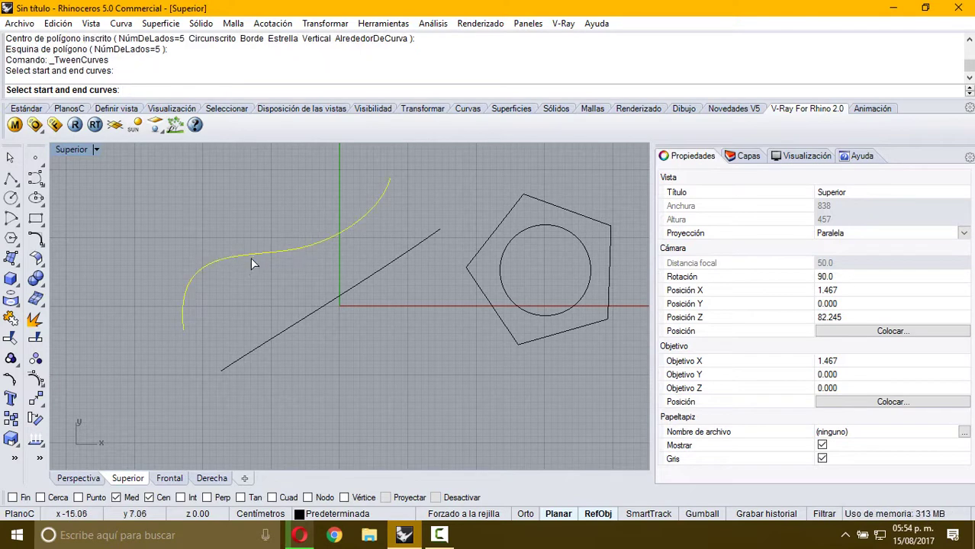
pyautogui.click(348, 292)
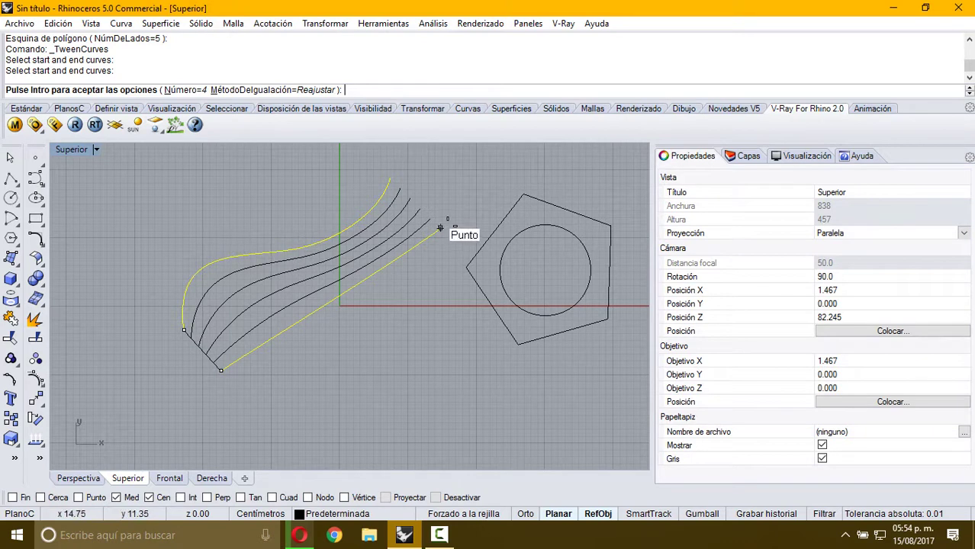
# Preview the tween with the number of intermediate curves set to 1 and to 2
pyautogui.click(202, 89)
pyautogui.write('1')
pyautogui.press('Return')
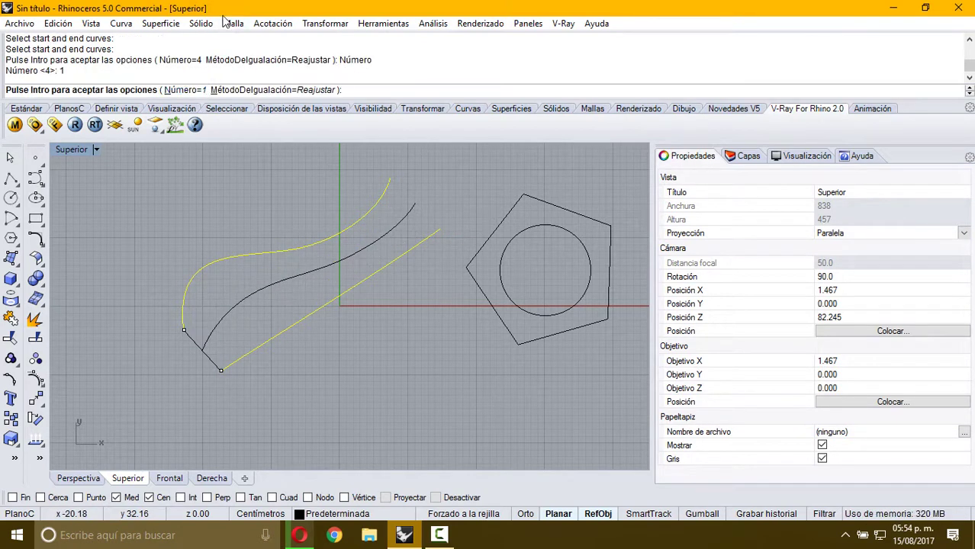
pyautogui.click(180, 90)
pyautogui.write('2')
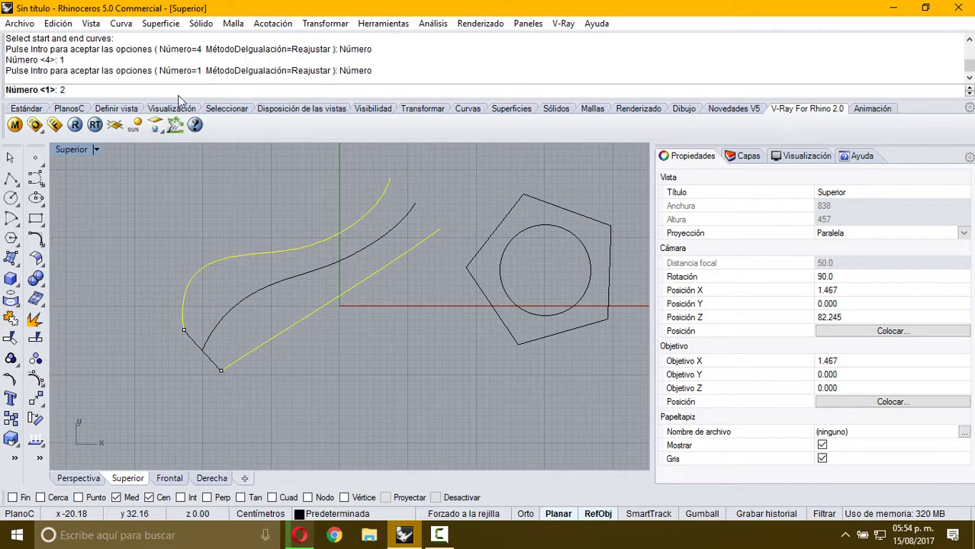
pyautogui.press('Return')
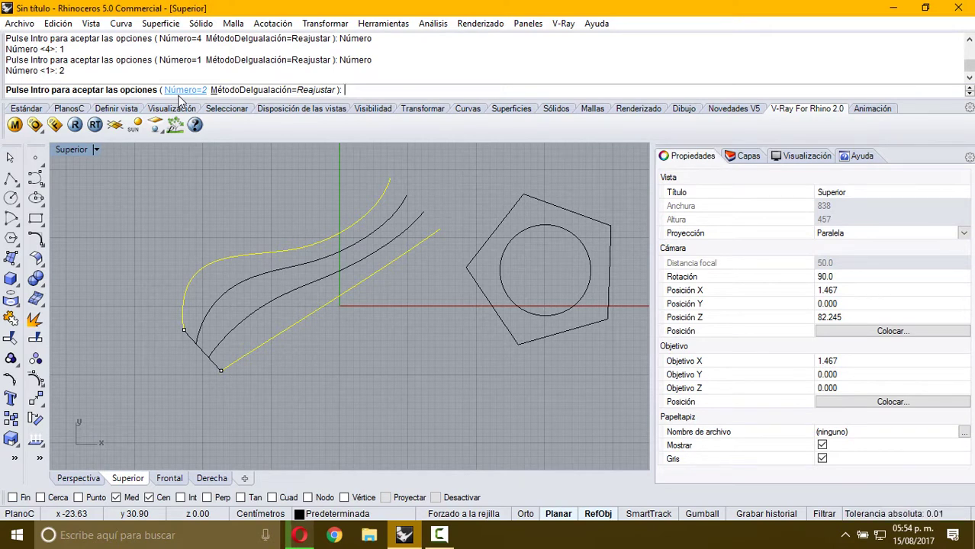
# Preview the tween with the matching method set to Ninguno, and return it to Reajustar
pyautogui.click(261, 91)
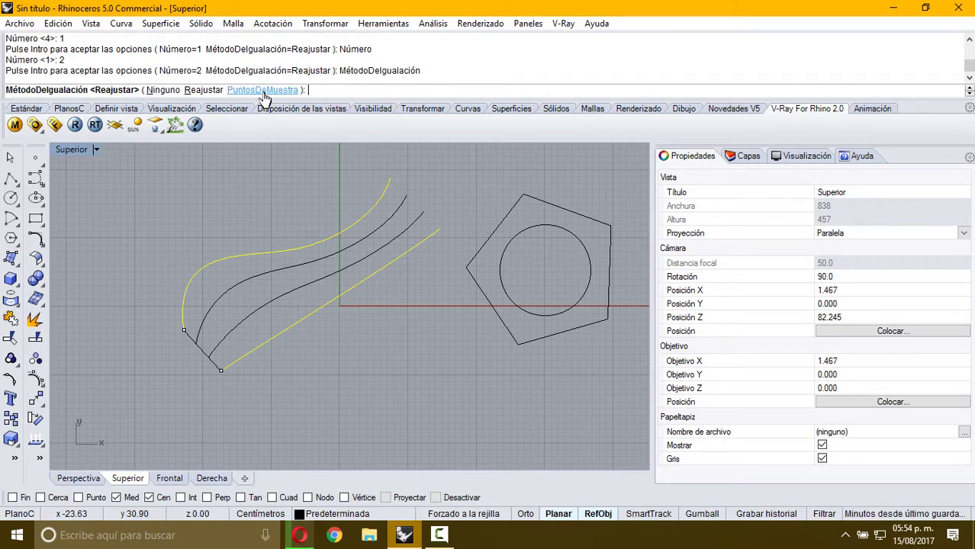
pyautogui.click(156, 92)
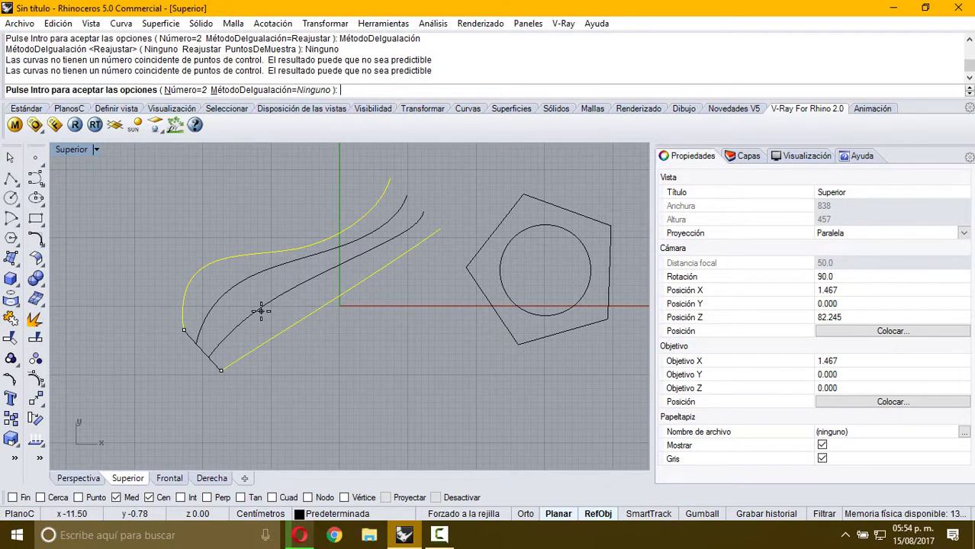
pyautogui.click(261, 91)
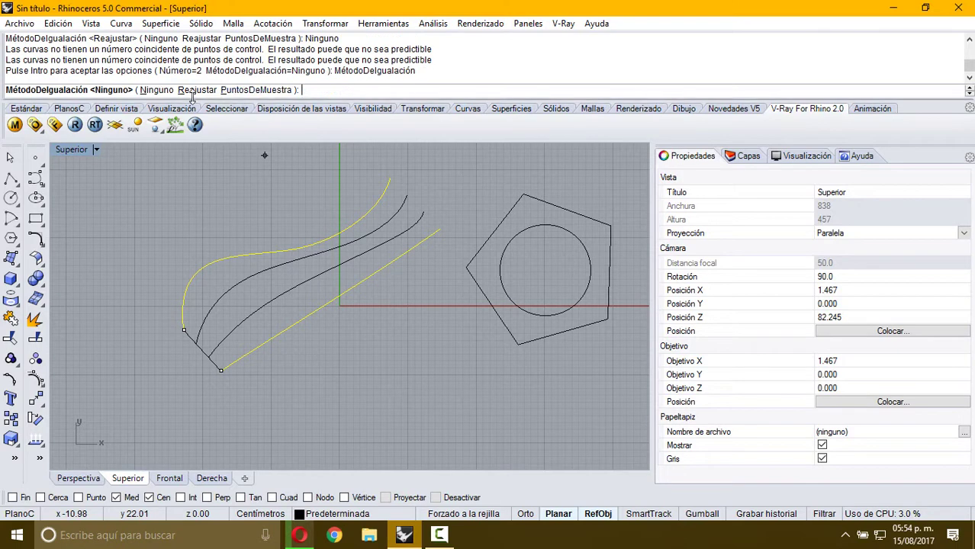
pyautogui.click(197, 91)
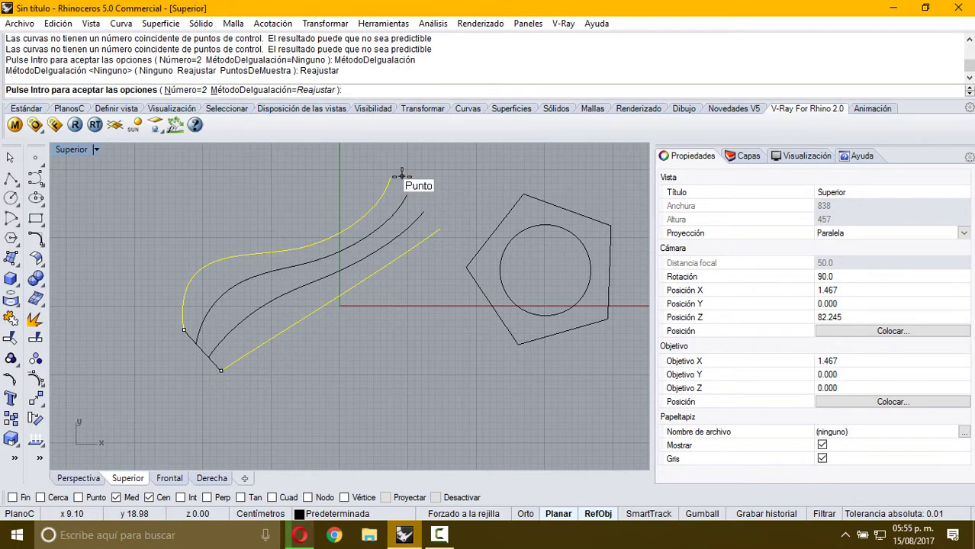
# Set the tween's matching method to PuntosDeMuestra and the number of intermediate curves to 1
pyautogui.click(260, 91)
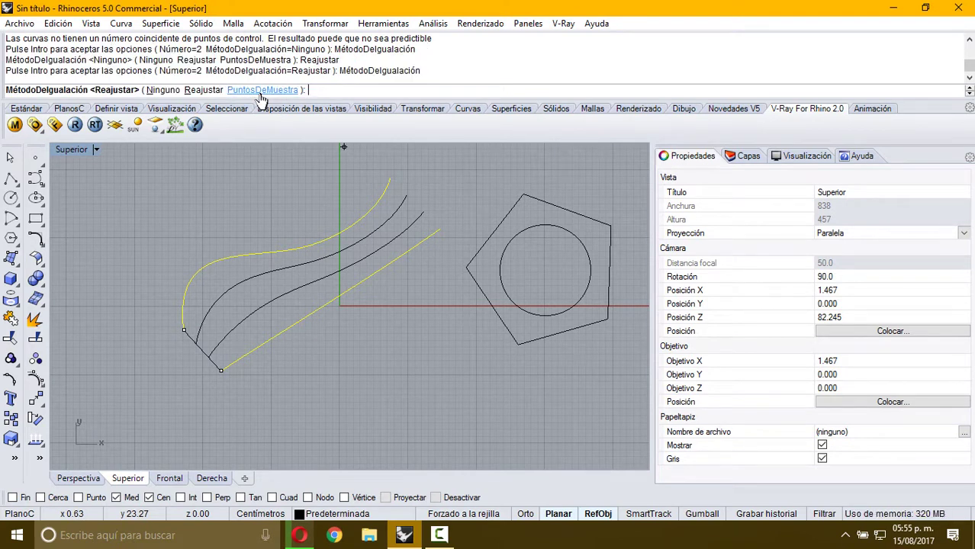
pyautogui.click(260, 90)
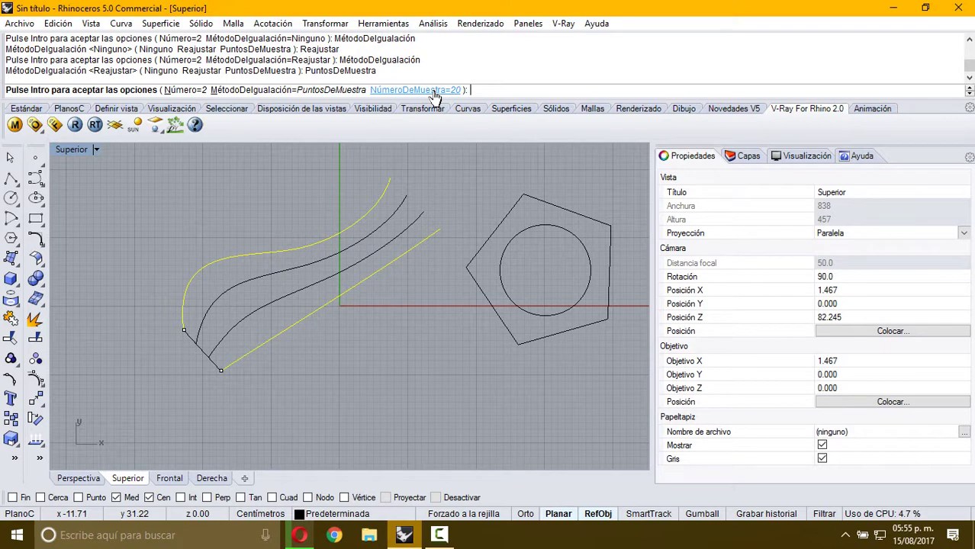
pyautogui.click(169, 90)
pyautogui.write('1+')
pyautogui.press('Return')
pyautogui.write('1')
pyautogui.press('Return')
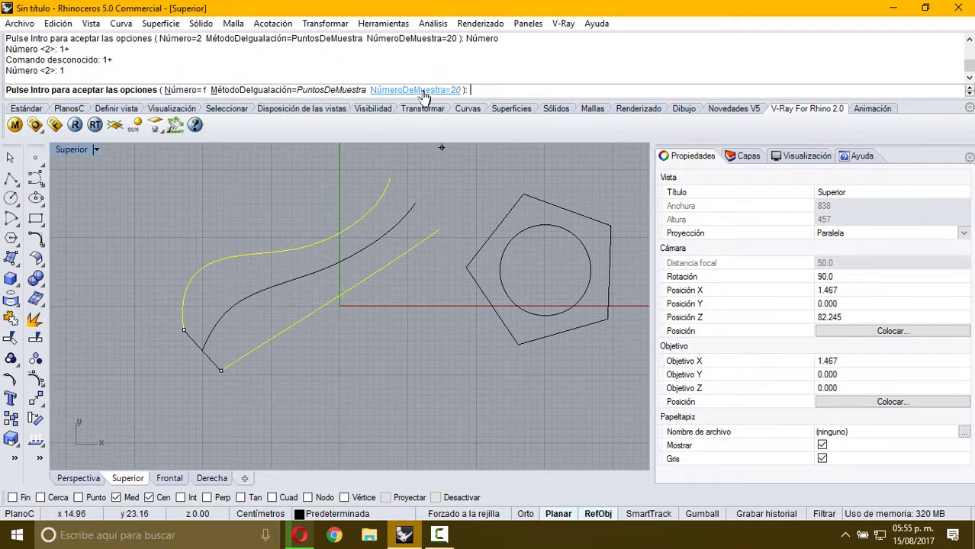
# Set the tween's sample number to 10 and create the intermediate curve
pyautogui.click(424, 90)
pyautogui.write('10')
pyautogui.press('Return')
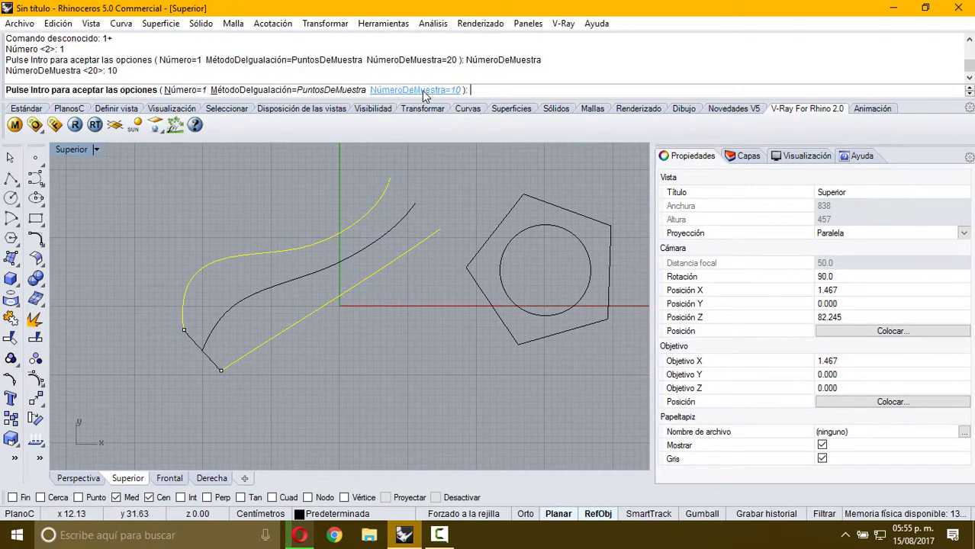
pyautogui.press('Return')
# Inspect the control points of the intermediate curve, hide them and delete that curve
pyautogui.scroll(-3, 319, 223)
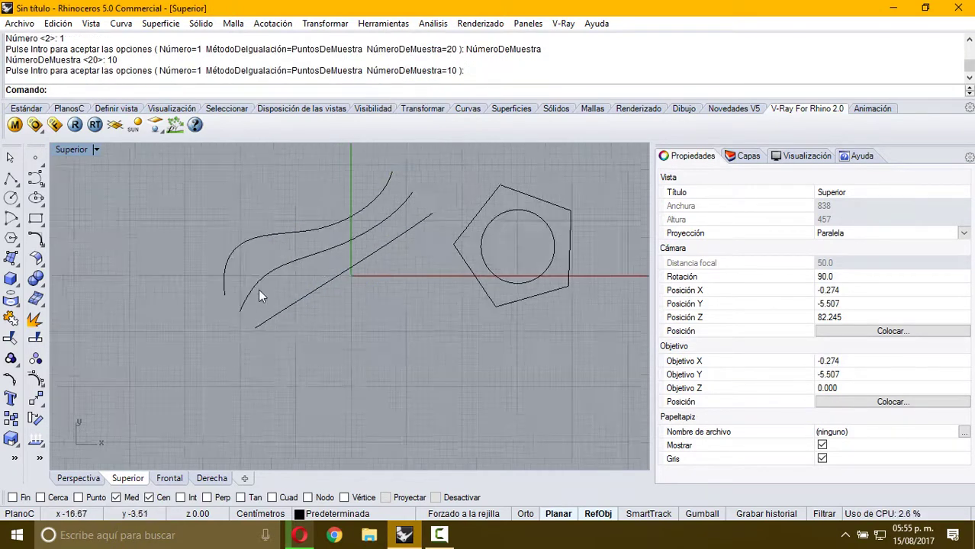
pyautogui.click(258, 300)
pyautogui.click(35, 379)
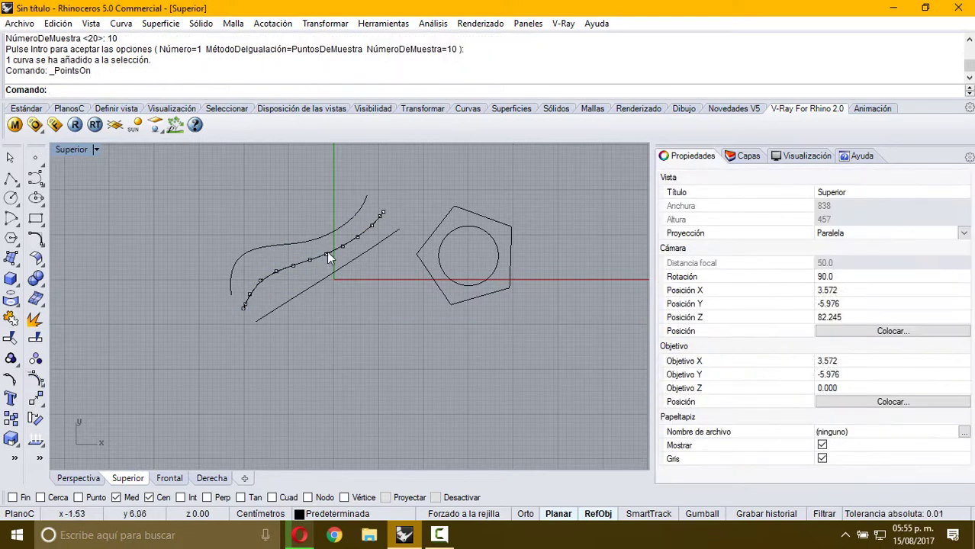
pyautogui.moveTo(325, 252); pyautogui.dragTo(318, 266, button='right')
pyautogui.press('Escape')
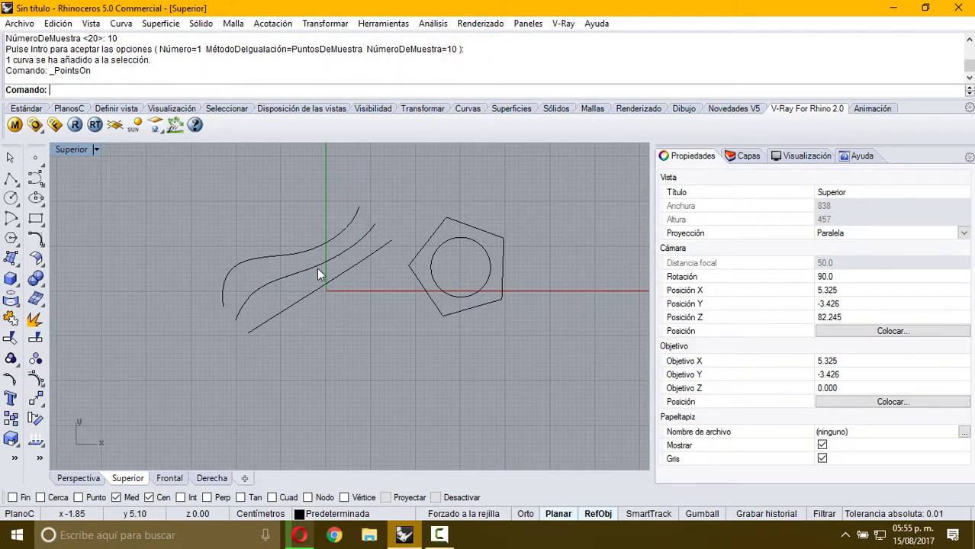
pyautogui.click(318, 268)
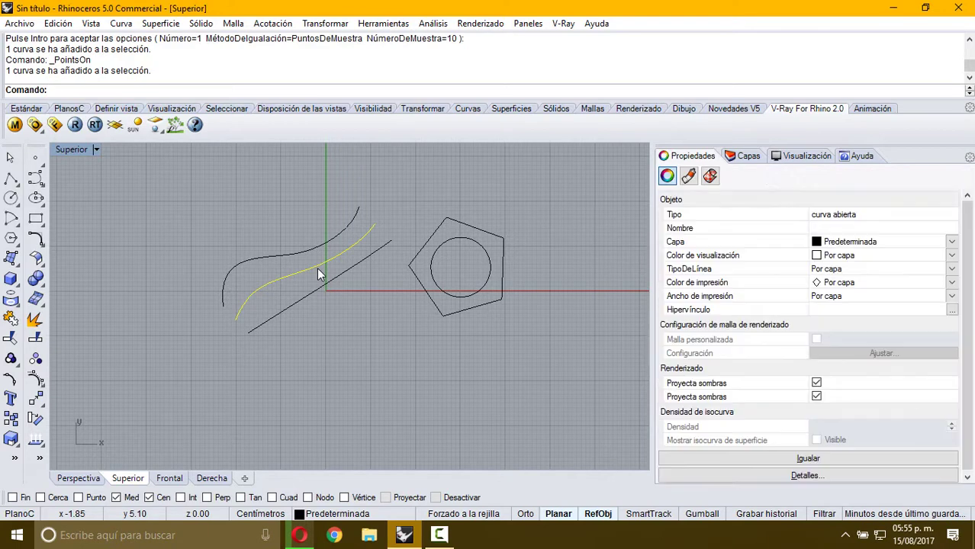
pyautogui.press('Delete')
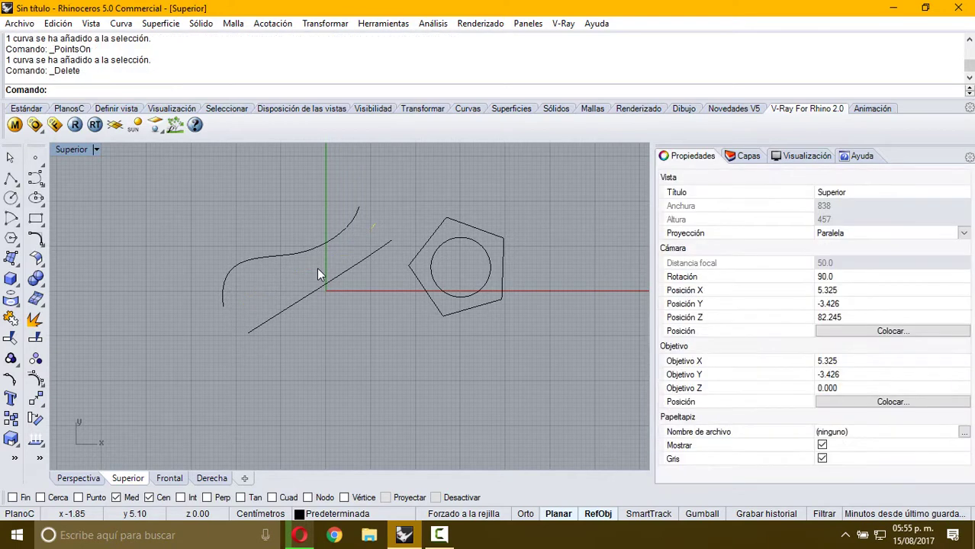
# Create one tween curve between the S-shaped and diagonal curves, using the PuntosDeMuestra method with 20 samples
pyautogui.click(38, 182)
pyautogui.click(136, 204)
pyautogui.click(273, 257)
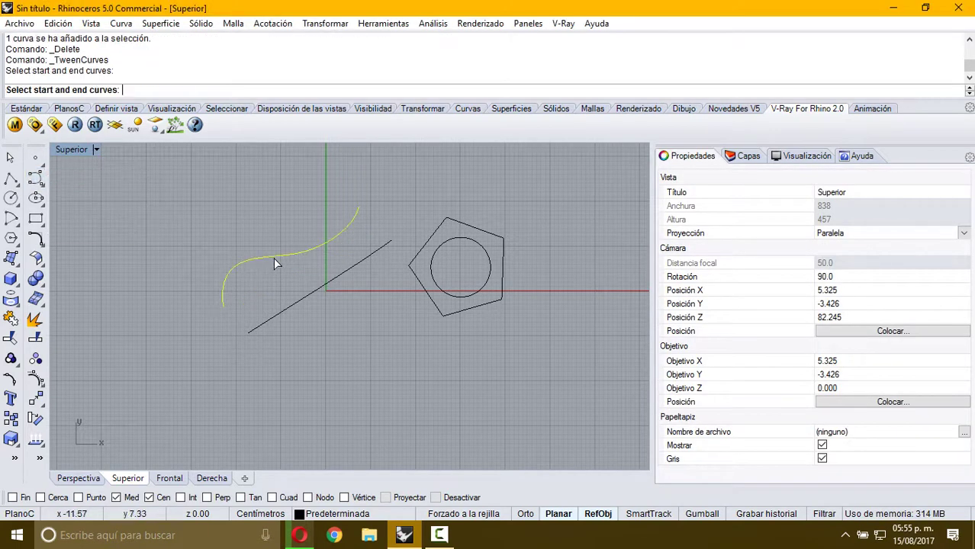
pyautogui.click(324, 286)
pyautogui.click(271, 91)
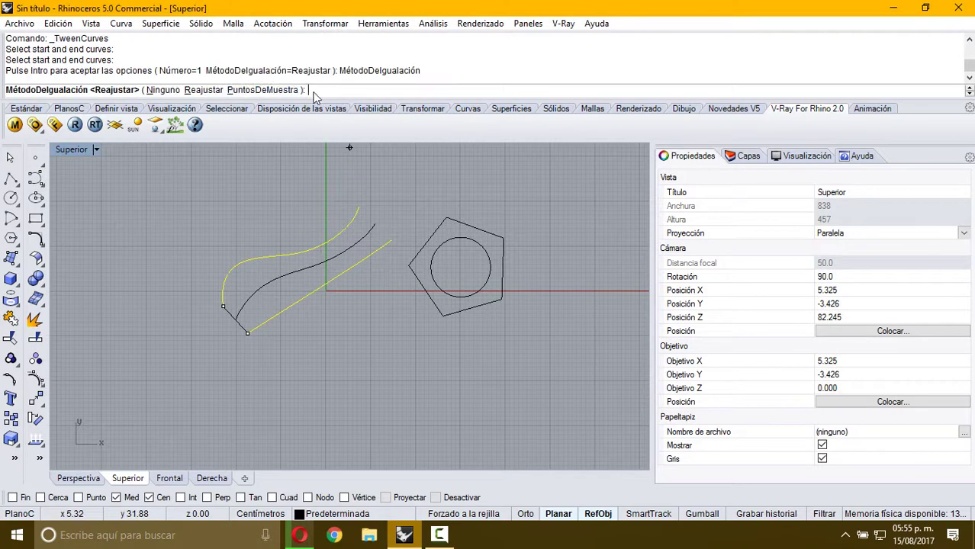
pyautogui.click(267, 92)
pyautogui.click(416, 90)
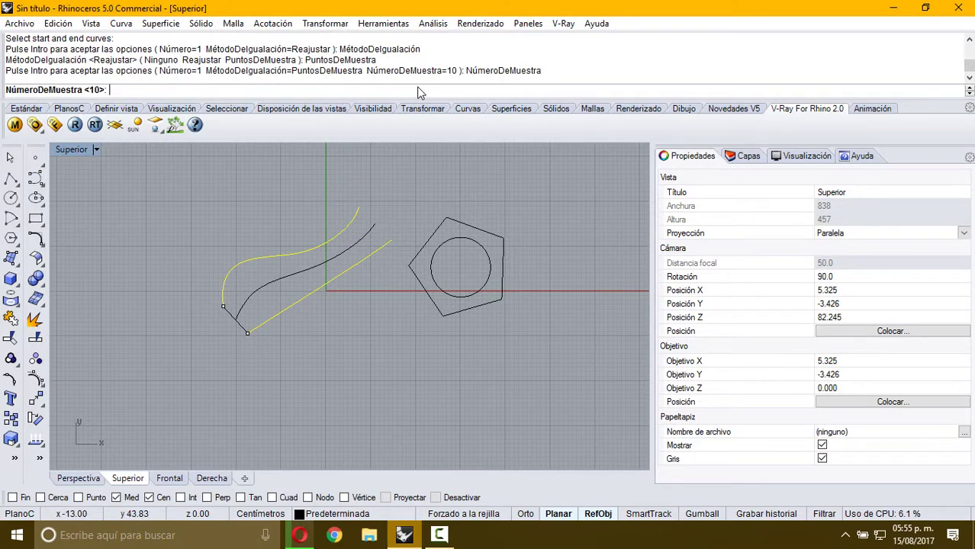
pyautogui.write('20')
pyautogui.press('Return')
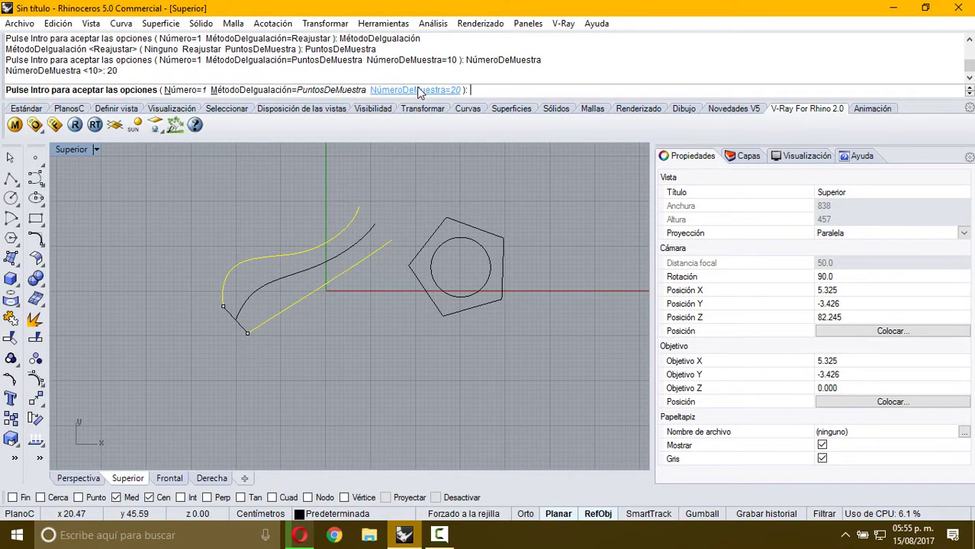
pyautogui.press('Return')
# Show the control points of the new tween curve to examine their density, and hide them again
pyautogui.click(288, 286)
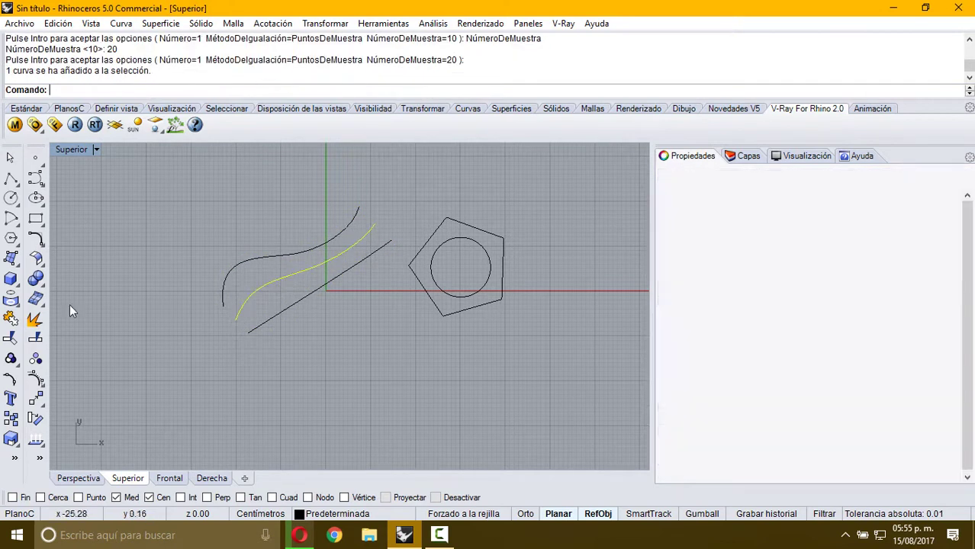
pyautogui.click(44, 375)
pyautogui.scroll(-3, 386, 260)
pyautogui.moveTo(318, 291); pyautogui.dragTo(386, 231, button='right')
pyautogui.scroll(2, 407, 218)
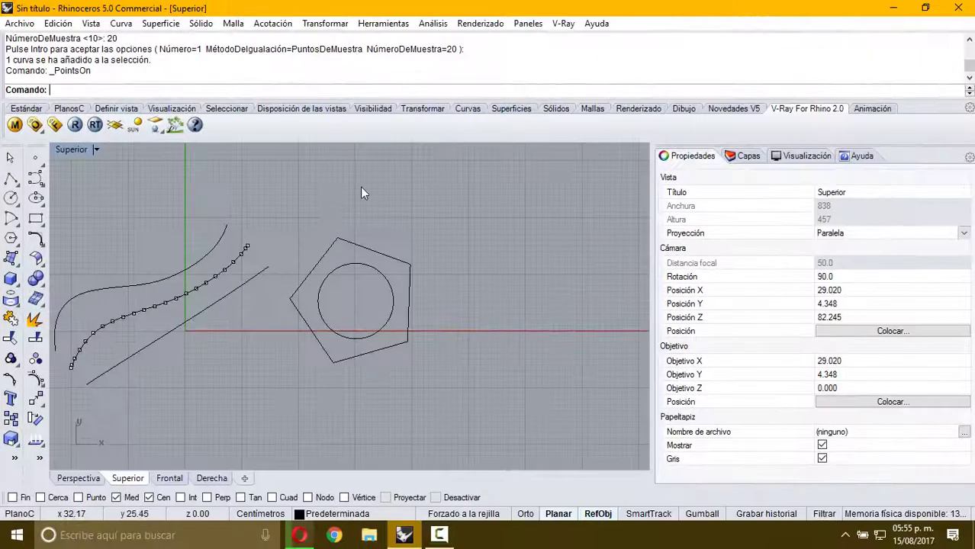
pyautogui.press('Escape')
pyautogui.press('Escape')
pyautogui.moveTo(434, 209); pyautogui.dragTo(503, 204, button='right')
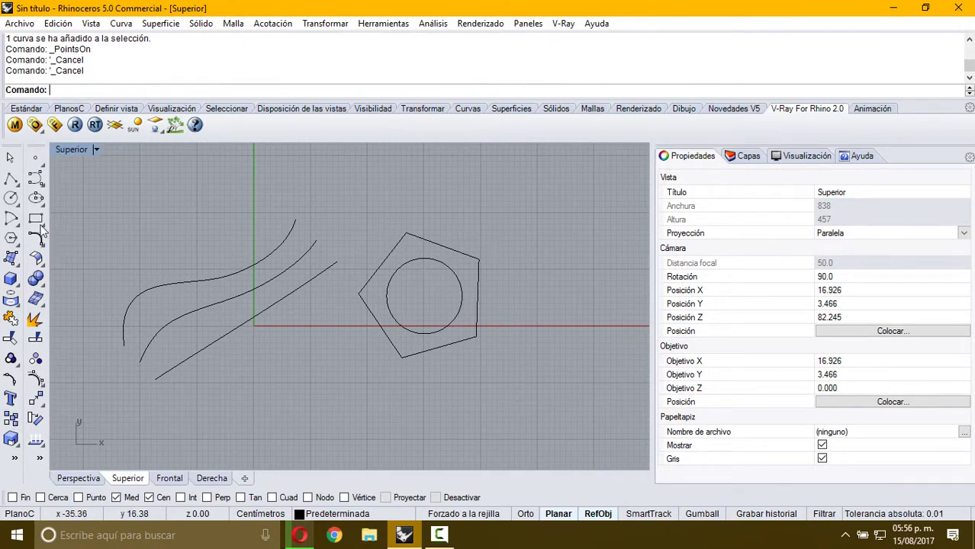
# Create four tween curves between the pentagon and the circle inside it, using the Reajustar matching method
pyautogui.click(36, 182)
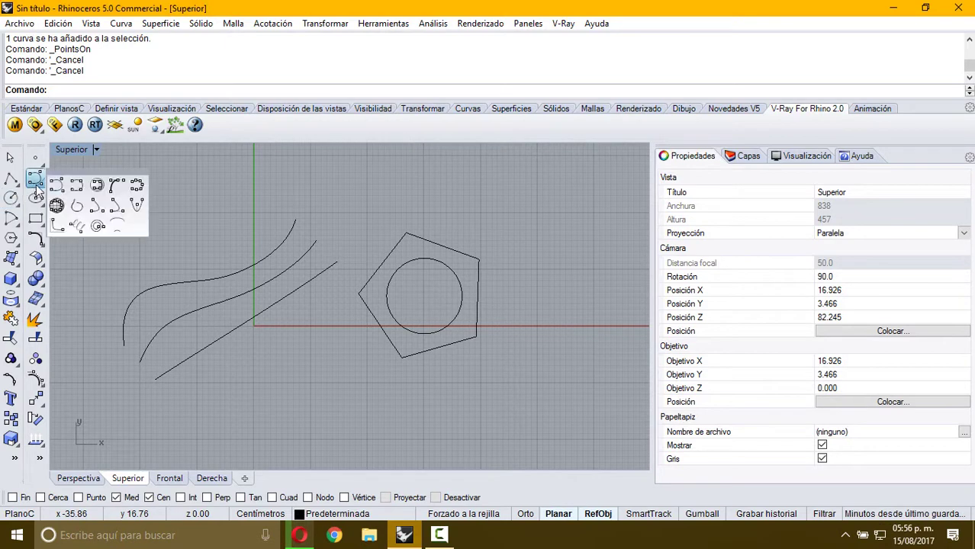
pyautogui.click(118, 226)
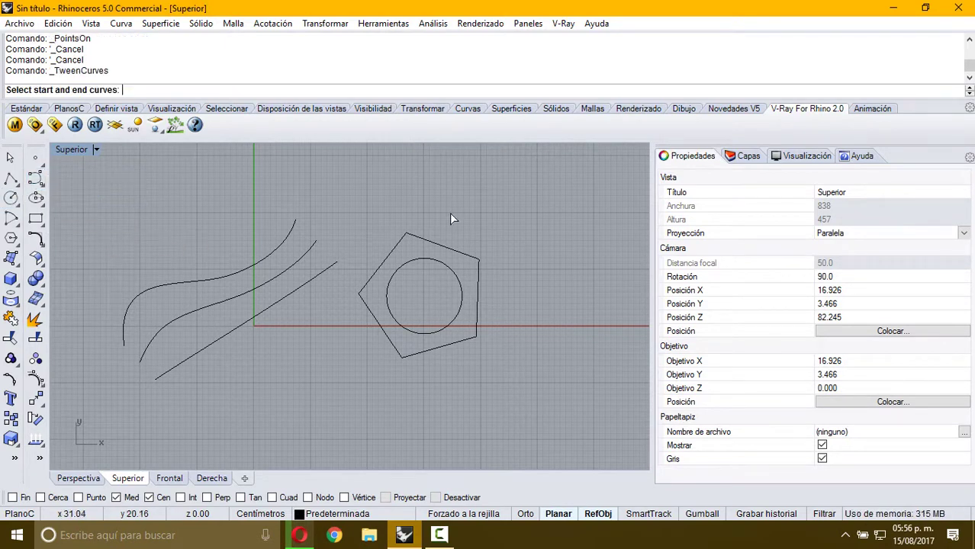
pyautogui.click(453, 250)
pyautogui.click(453, 267)
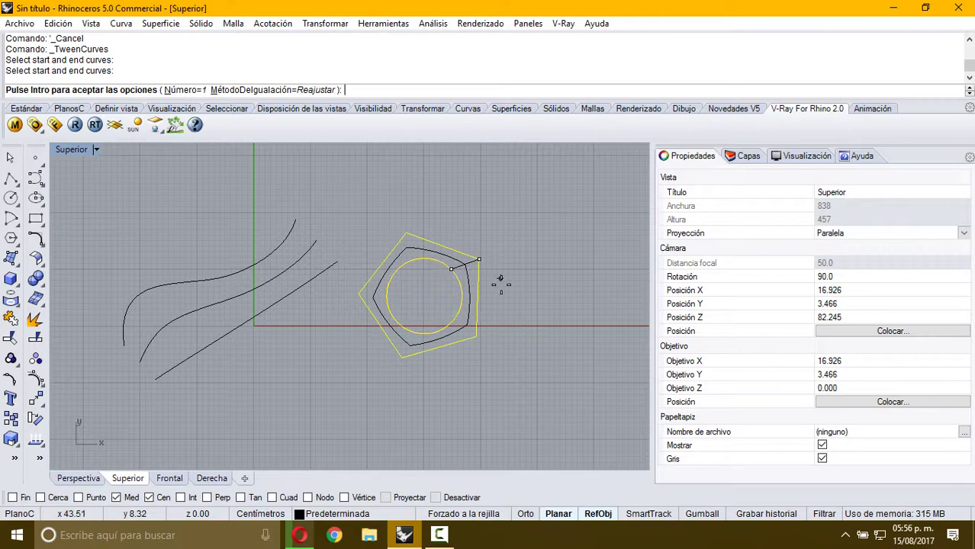
pyautogui.click(193, 91)
pyautogui.write('4')
pyautogui.press('Return')
pyautogui.rightClick(193, 90)
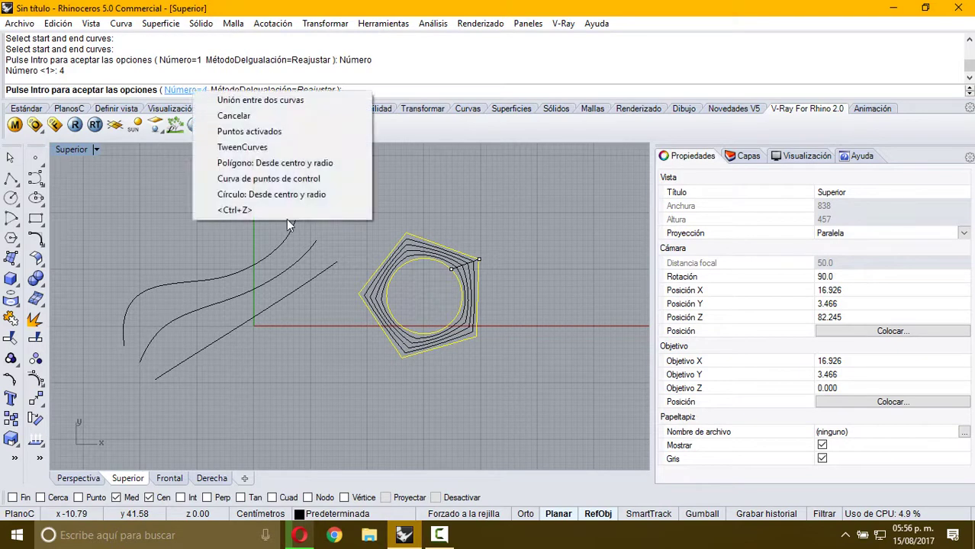
pyautogui.rightClick(334, 263)
# Select the nested curves from the pentagon inward to the circle one by one to examine the transition
pyautogui.moveTo(404, 257); pyautogui.dragTo(399, 265, button='right')
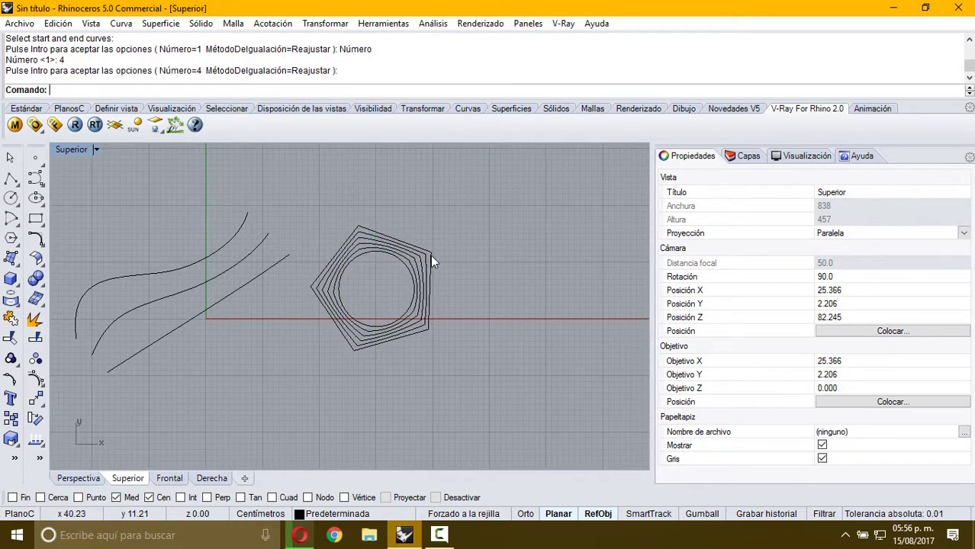
pyautogui.click(431, 254)
pyautogui.click(426, 254)
pyautogui.click(422, 259)
pyautogui.click(418, 263)
pyautogui.click(399, 266)
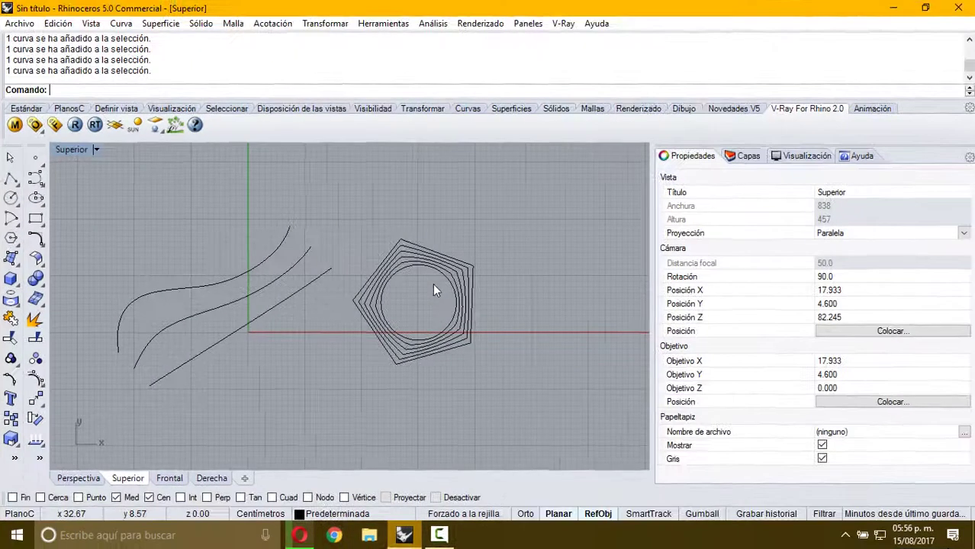
pyautogui.moveTo(433, 291); pyautogui.dragTo(393, 321, button='right')
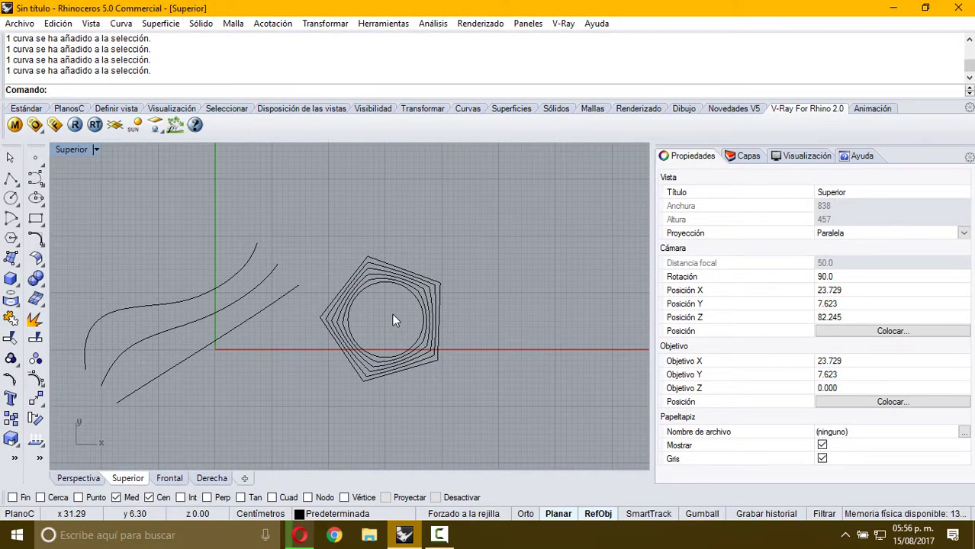
# Start another TweenCurves operation, ready for picking its start and end curves
pyautogui.click(38, 183)
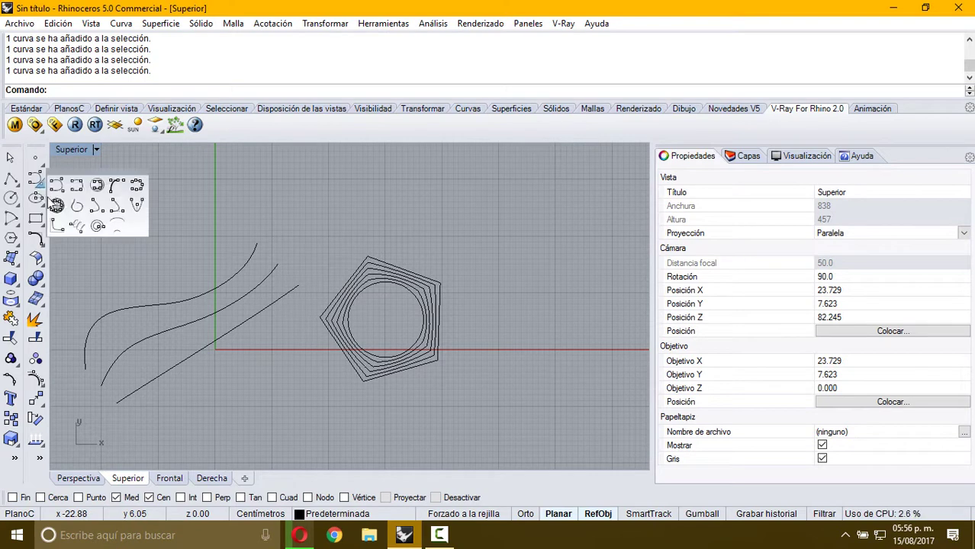
pyautogui.click(99, 225)
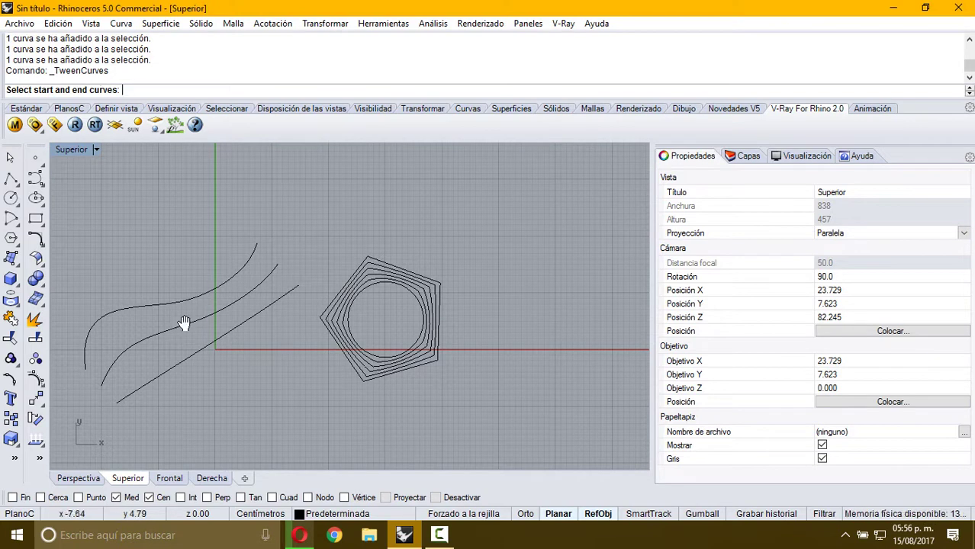
pyautogui.moveTo(174, 326); pyautogui.dragTo(270, 292, button='right')
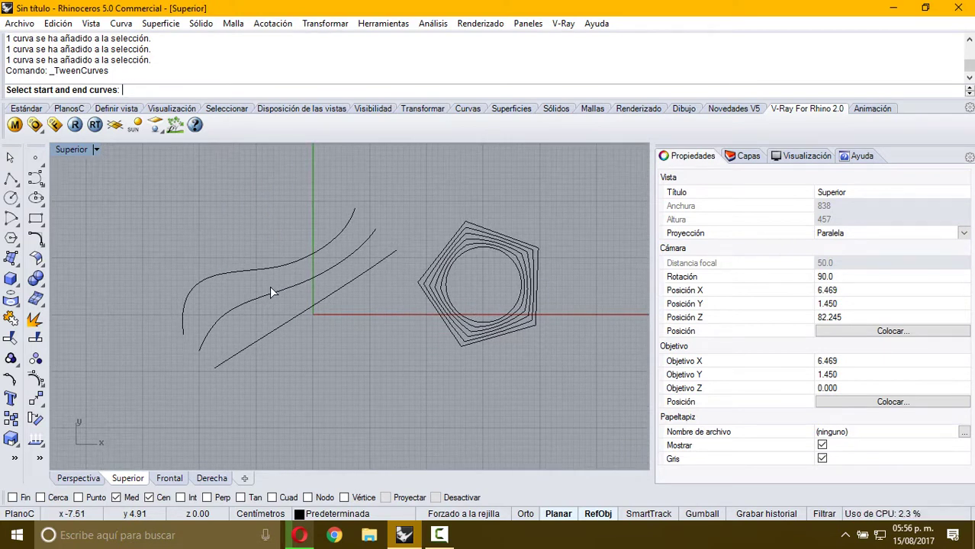